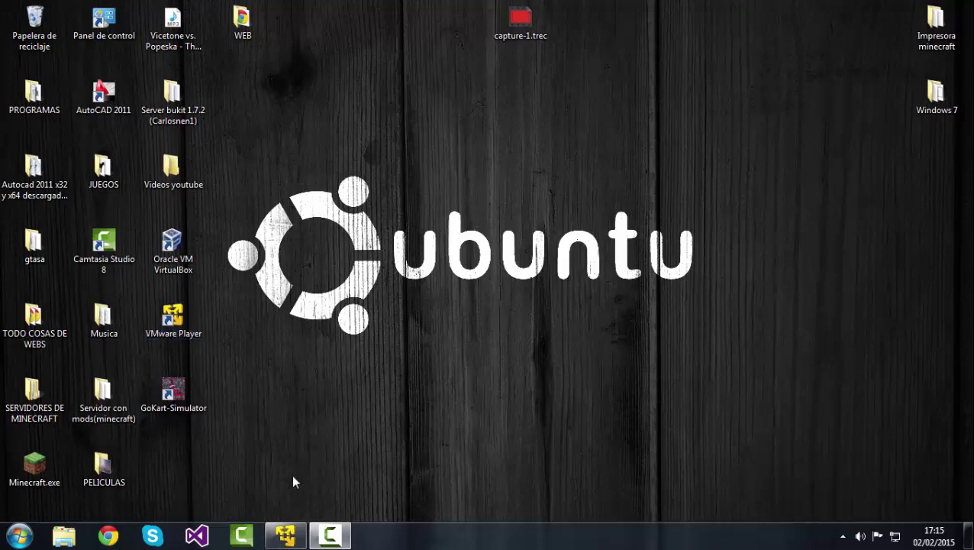
- Switch to the Windows 7 virtual machine in VMware Player and launch DeLuXe Chat Spam, allowing the unverified program to run
left_click(287, 536)
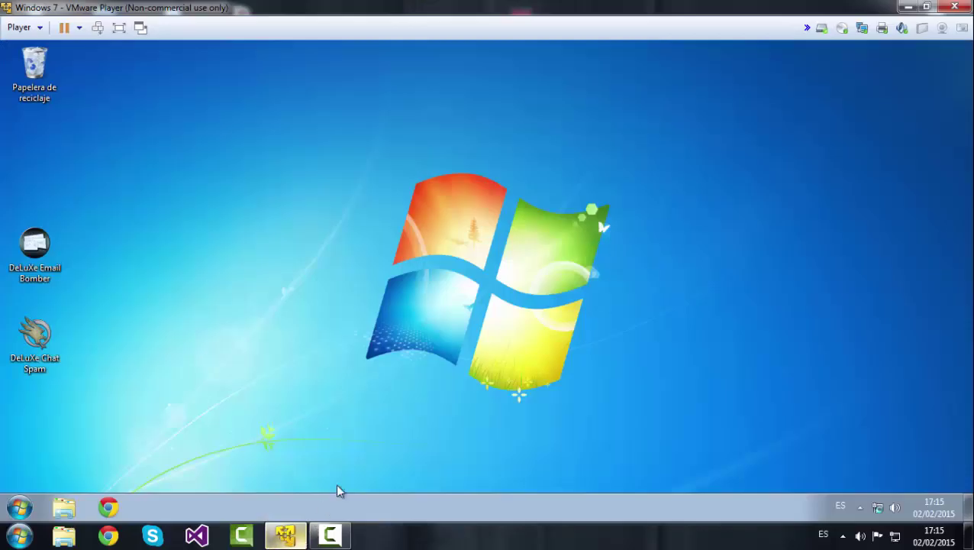
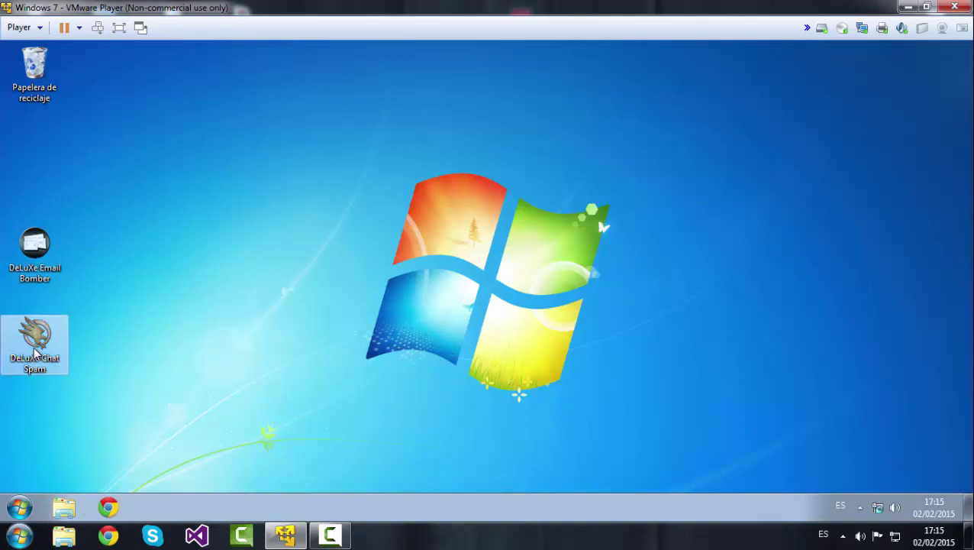
double_click(34, 352)
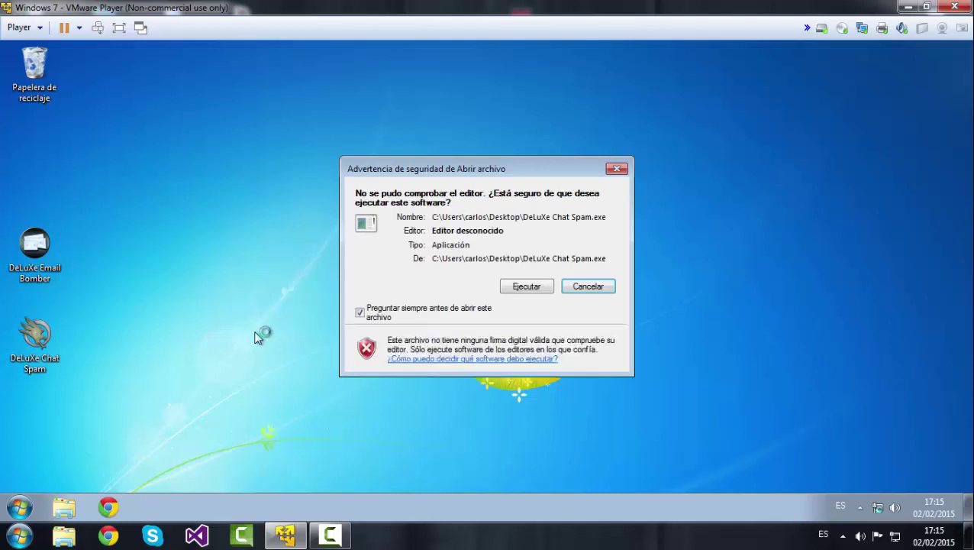
left_click(535, 291)
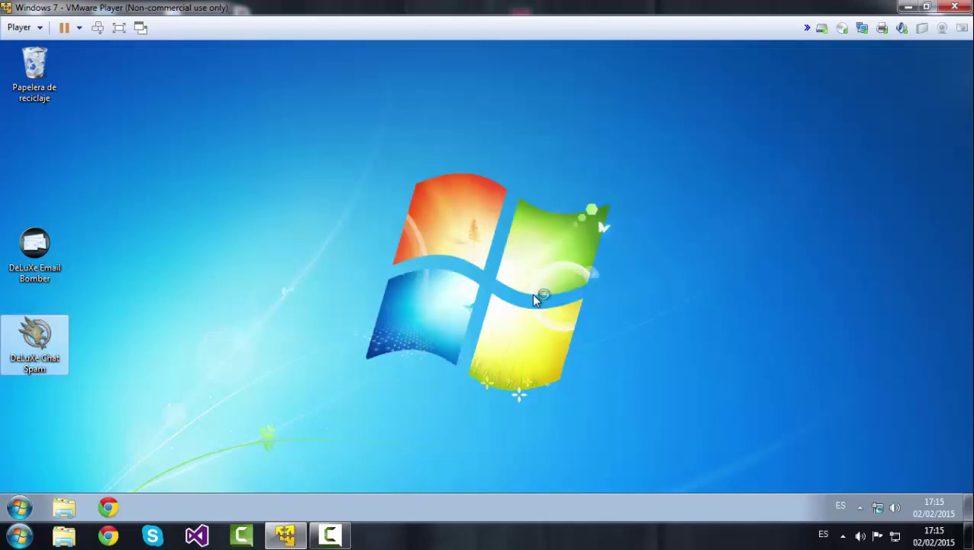
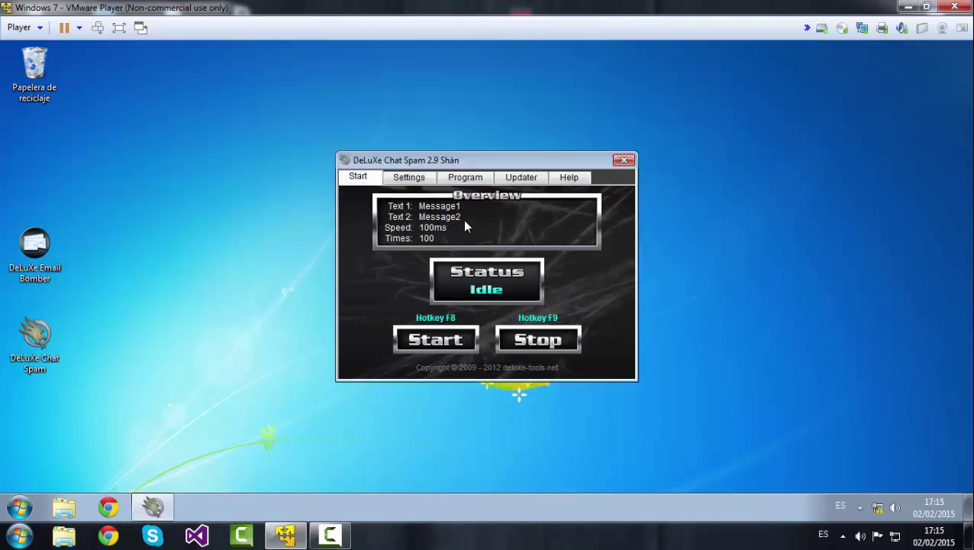
- Set the two messages to "Hola youtube" and "Suscribiros" and raise the sending speed to 10ms
left_click(405, 179)
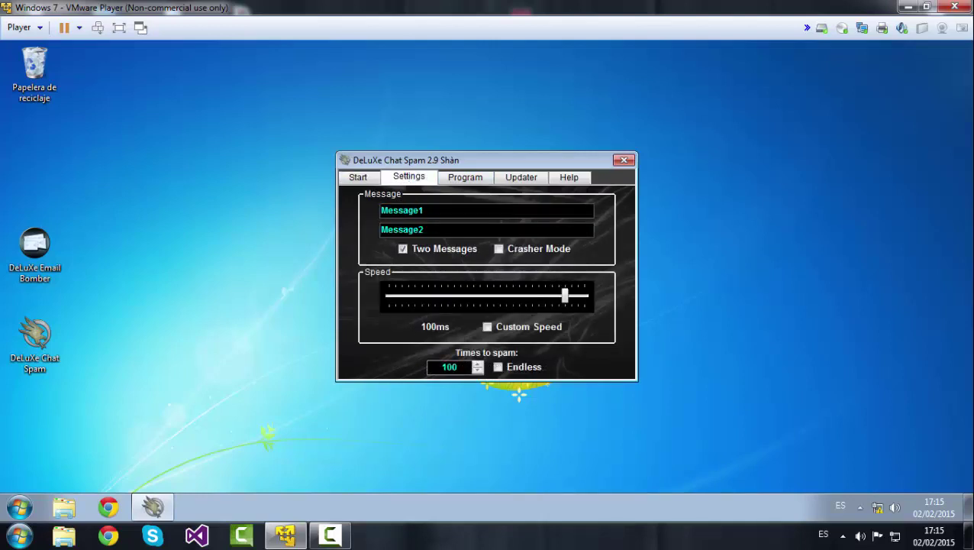
key("Tab")
key("BackSpace")
key("BackSpace")
key("BackSpace")
key("BackSpace")
key("BackSpace")
key("BackSpace")
key("BackSpace")
key("BackSpace")
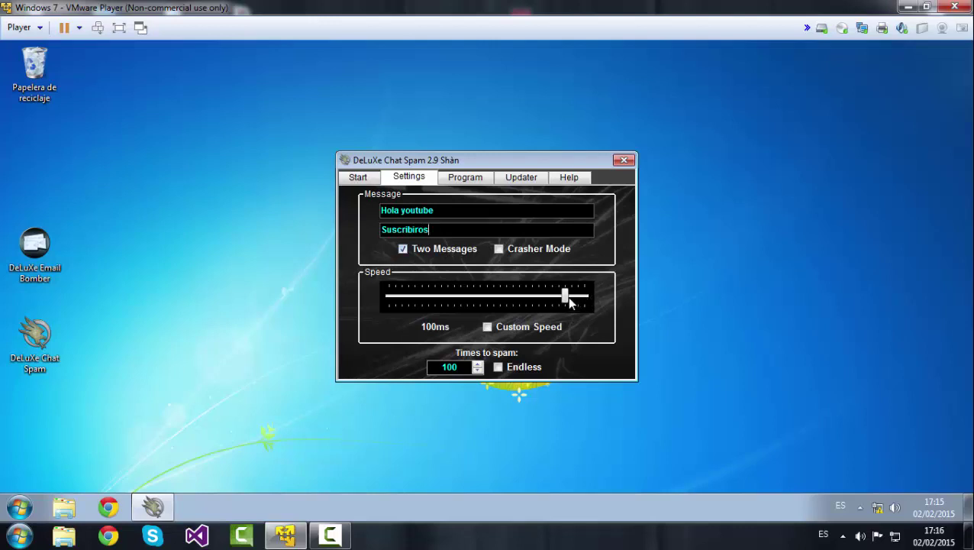
left_click_drag(569, 301, 603, 306)
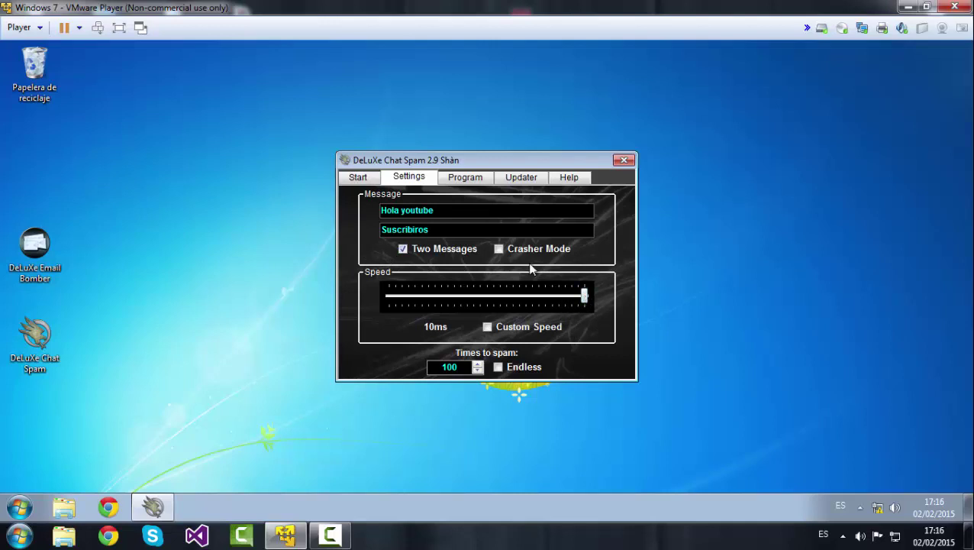
- Check the program options, then return to the overview and move the Chat Spam window aside on the desktop
left_click(461, 179)
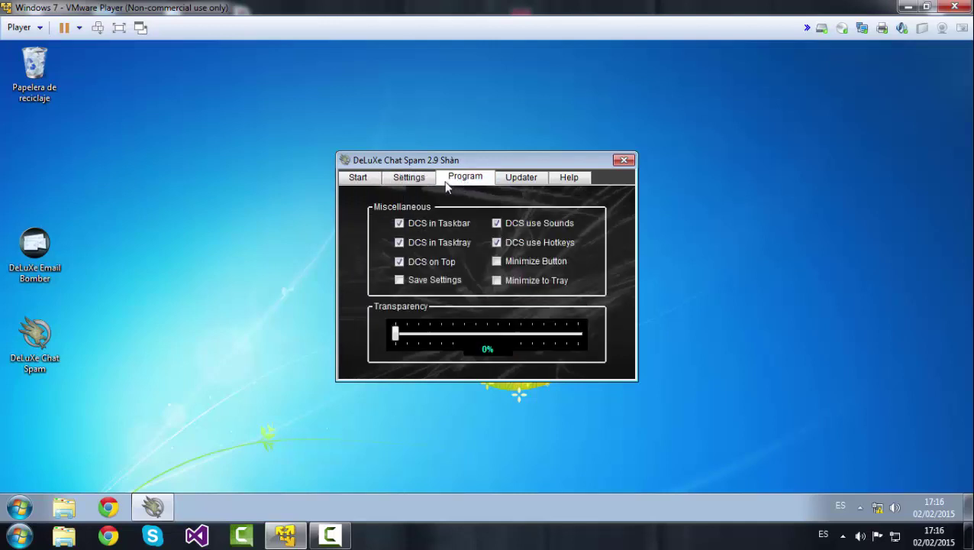
left_click(358, 178)
left_click_drag(458, 163, 584, 180)
- Create a new text document on the virtual machine's desktop with the default name and open it in Notepad
right_click(296, 244)
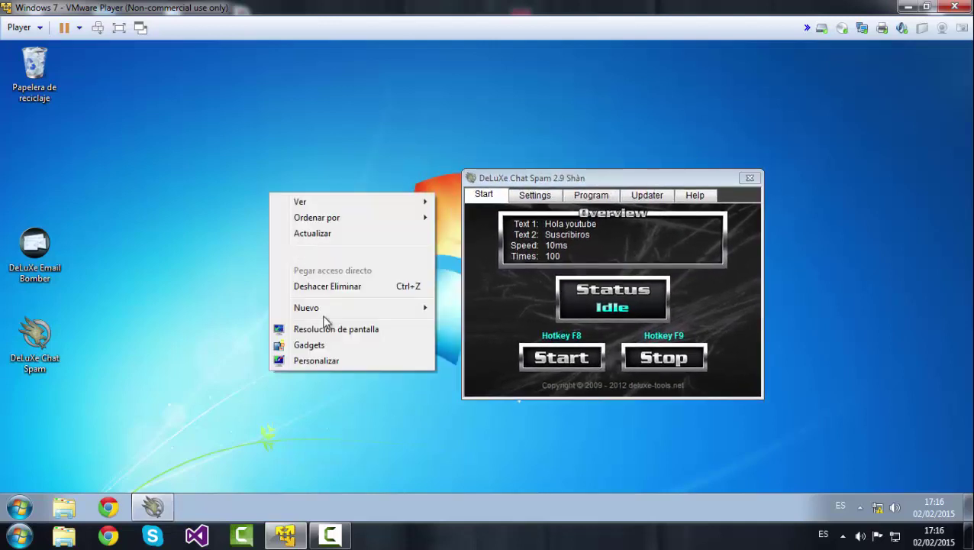
mouse_move(365, 312)
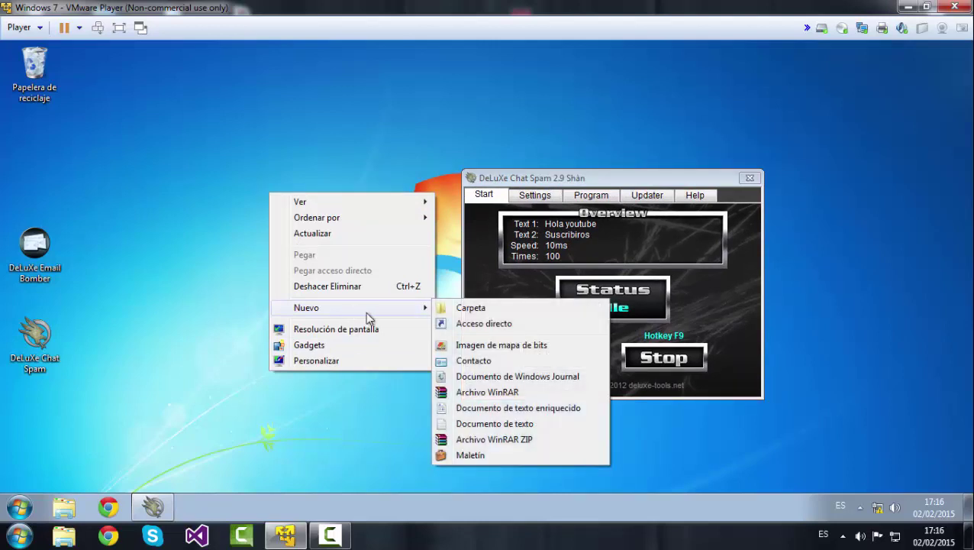
left_click(505, 425)
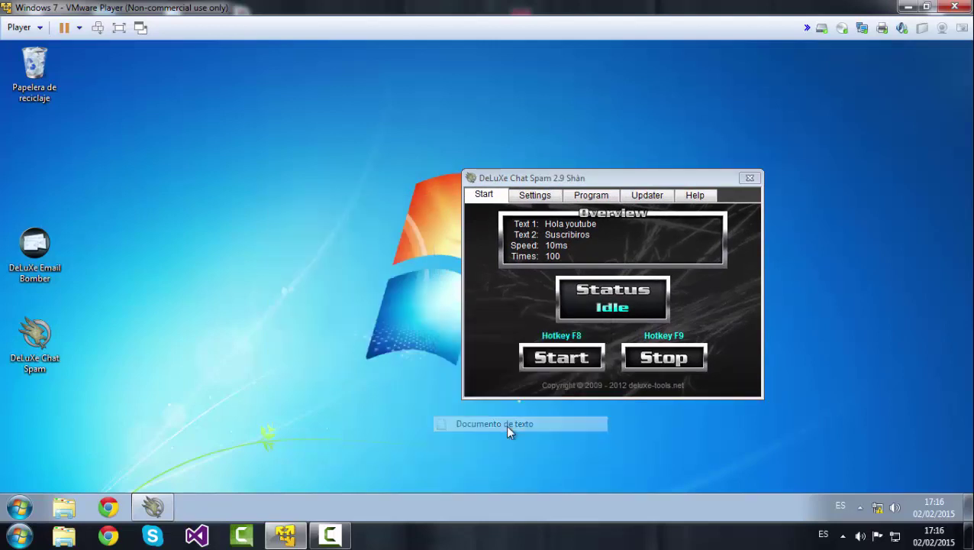
left_click(351, 329)
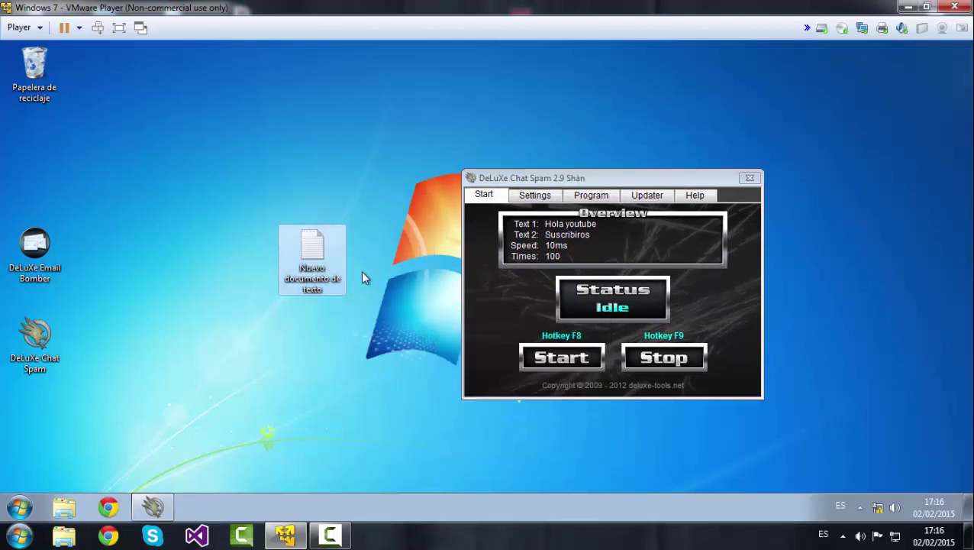
double_click(337, 275)
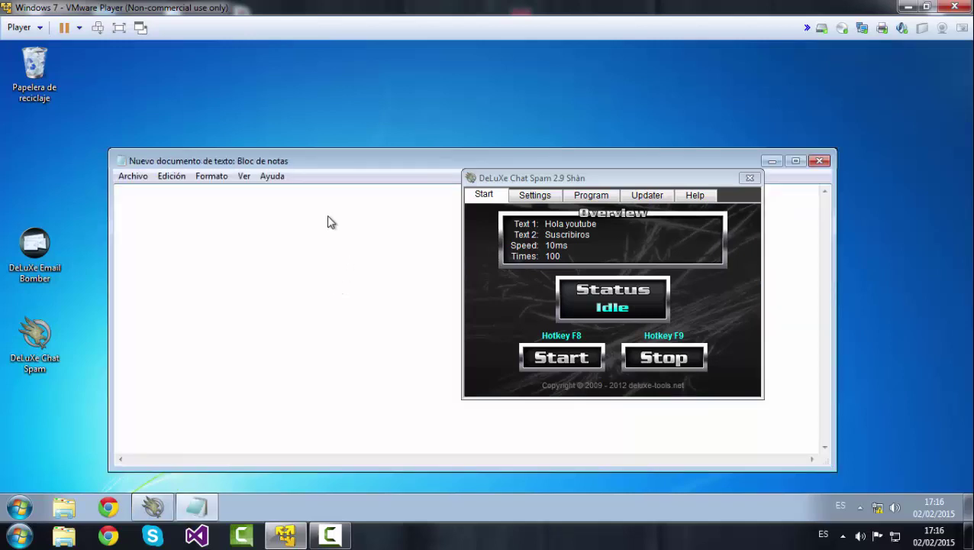
- Start the two-message run and focus the empty Notepad document to receive the text
left_click(565, 360)
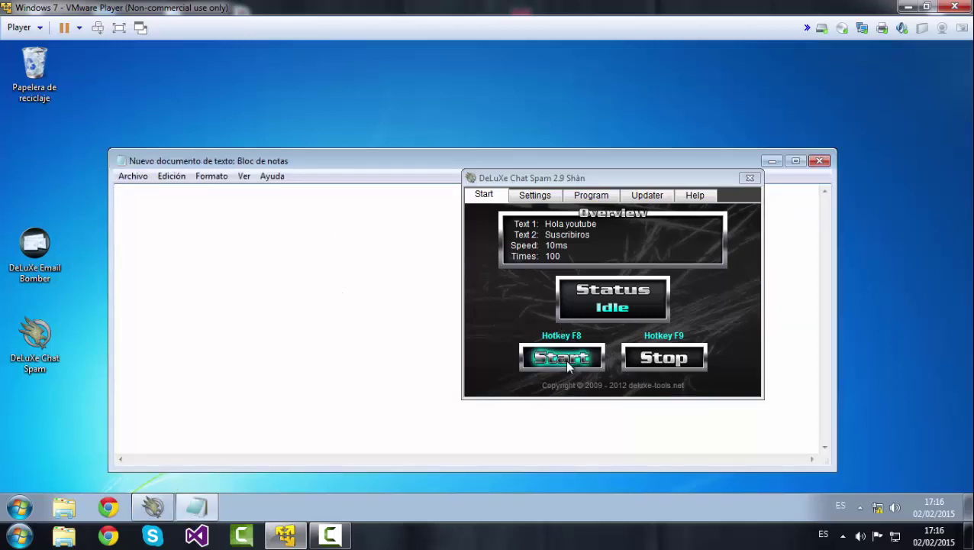
left_click(365, 288)
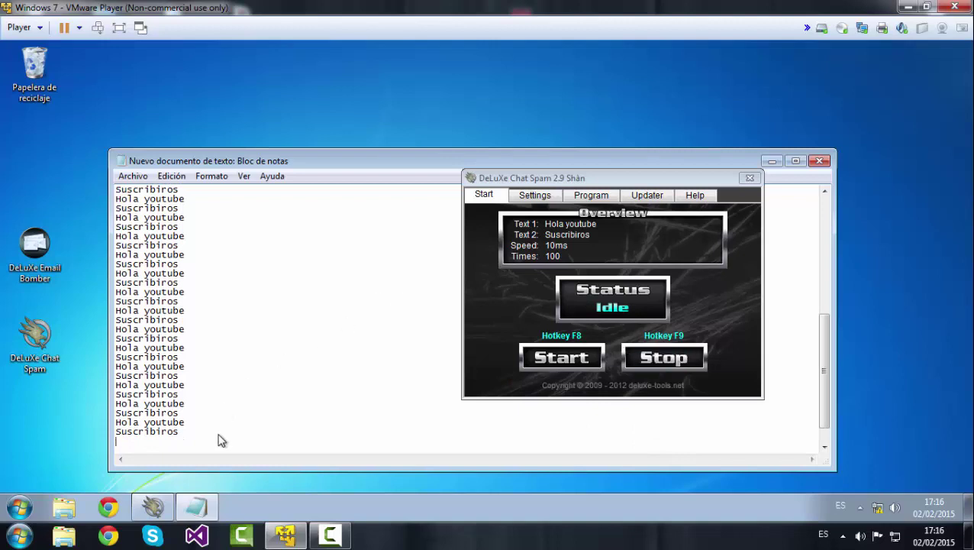
- Delete all the repeated message text from the Notepad document
left_click_drag(224, 439, 106, 145)
key("BackSpace")
left_click_drag(191, 221, 92, 204)
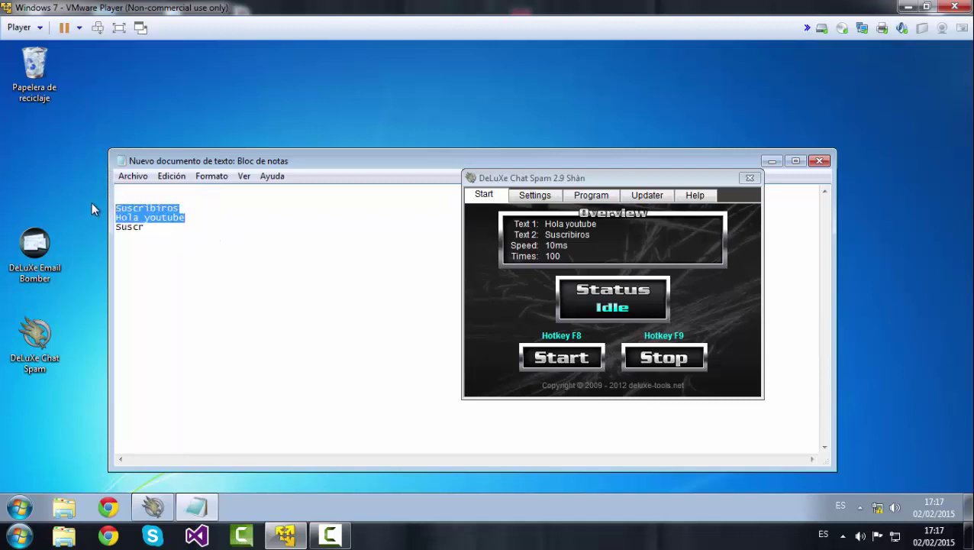
key("BackSpace")
left_click_drag(158, 239, 114, 196)
key("BackSpace")
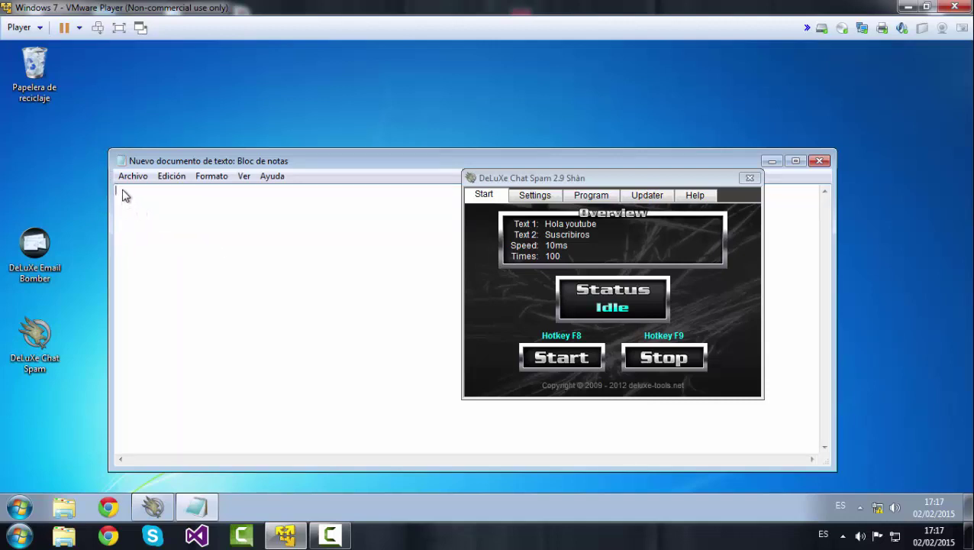
- Enable Crasher Mode and start a run with the Notepad document focused as its target
left_click(532, 196)
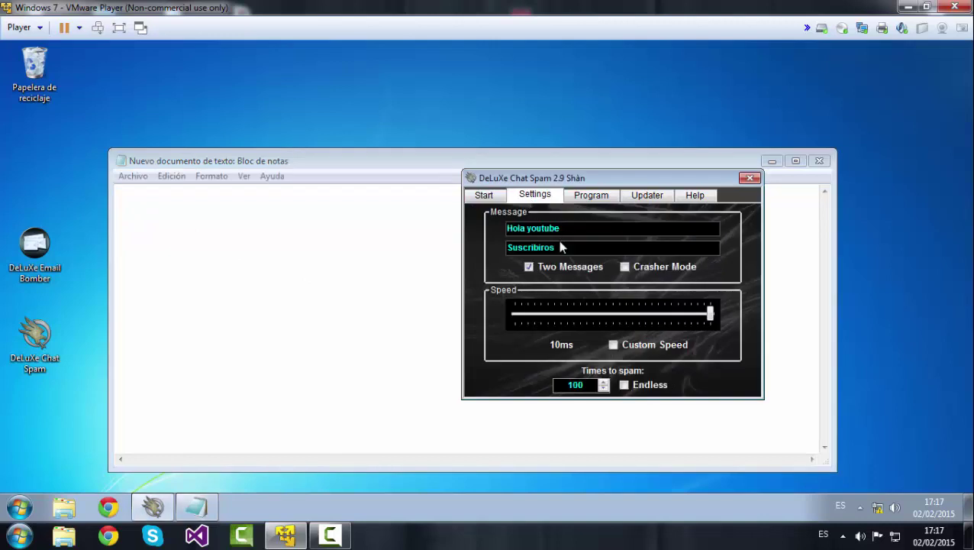
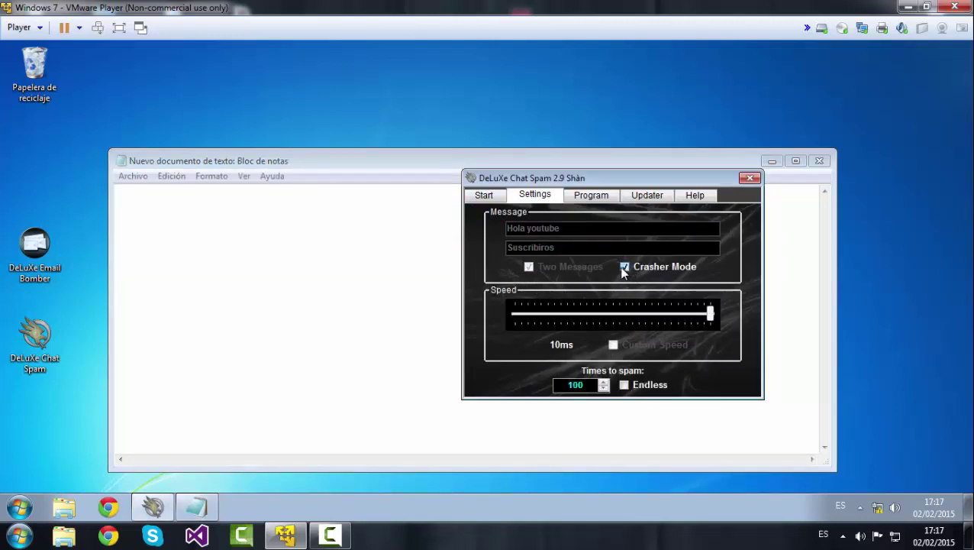
left_click(486, 196)
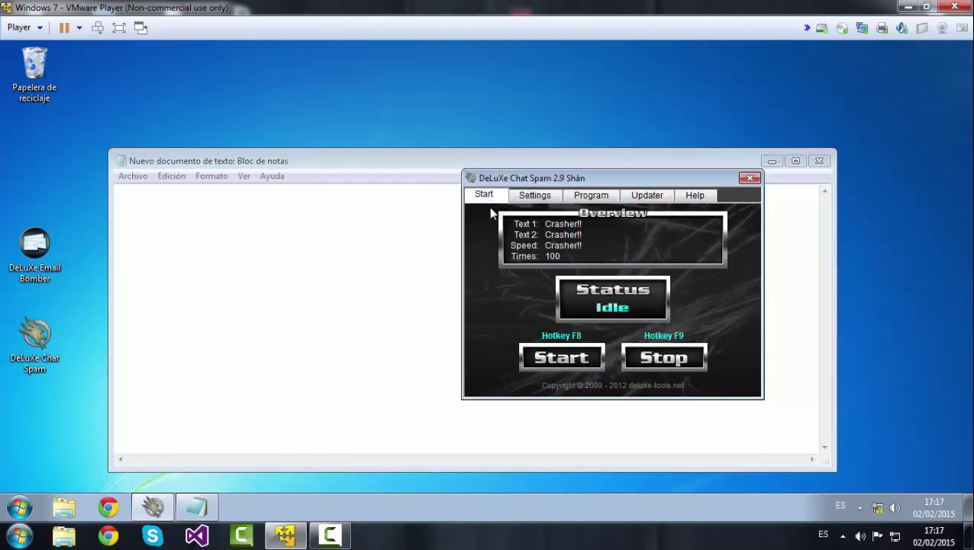
left_click(559, 356)
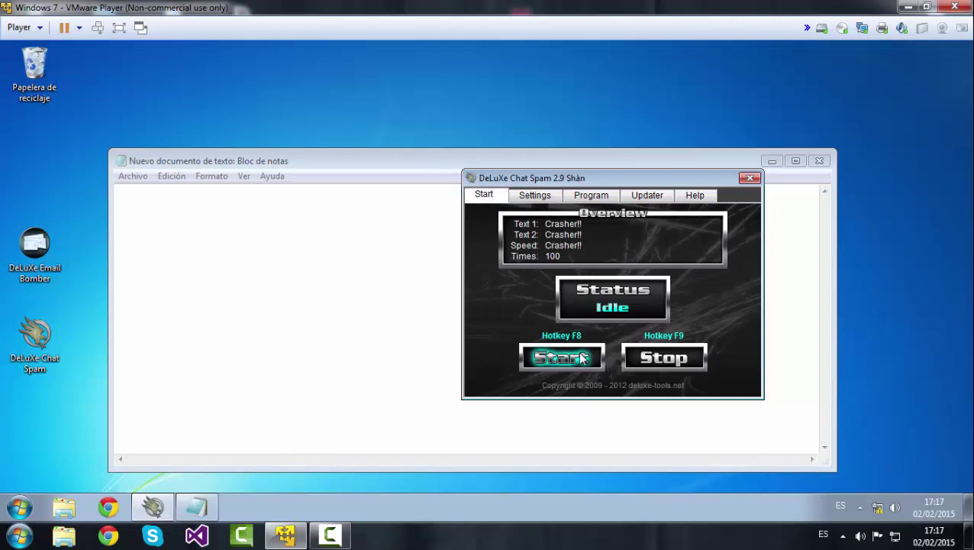
left_click(241, 241)
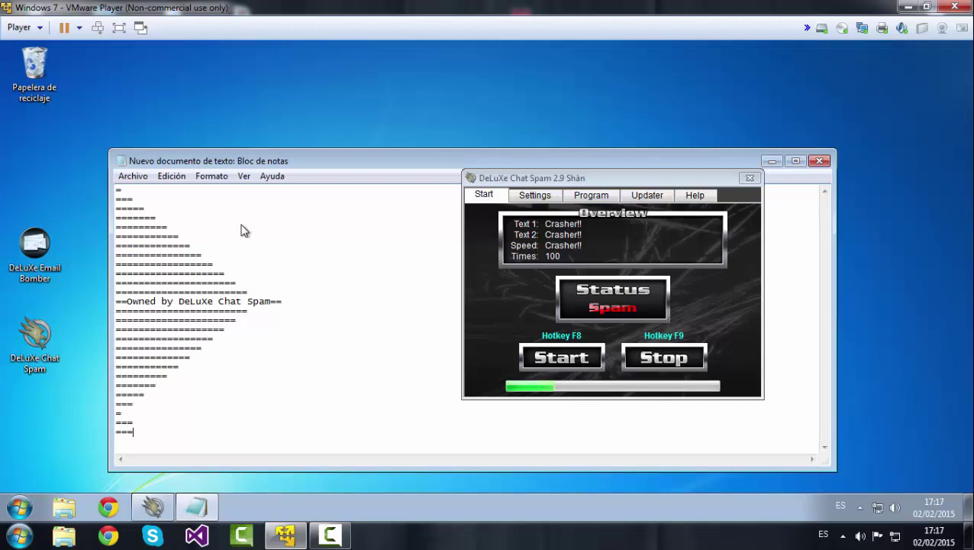
- Stop the Crasher Mode run and clear all the generated text from the Notepad document
left_click(655, 359)
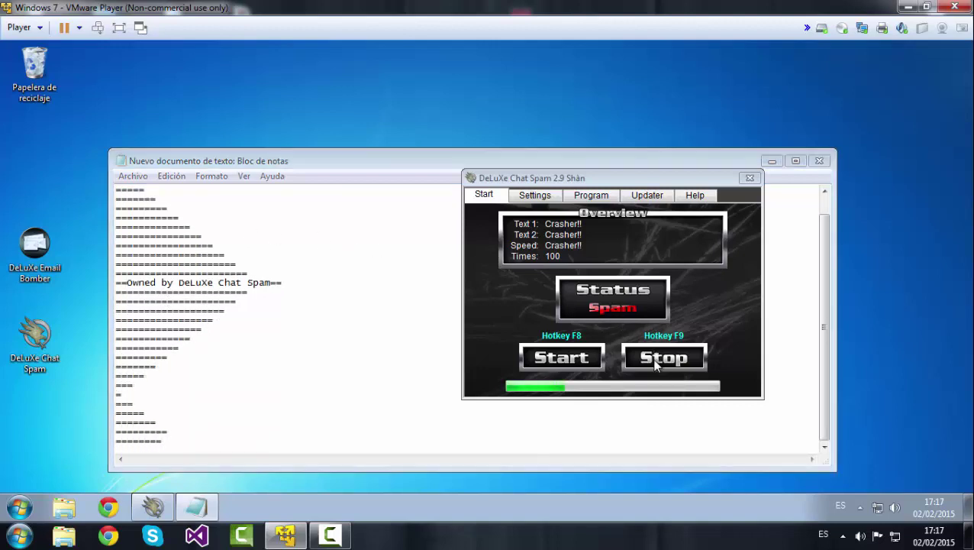
left_click(191, 505)
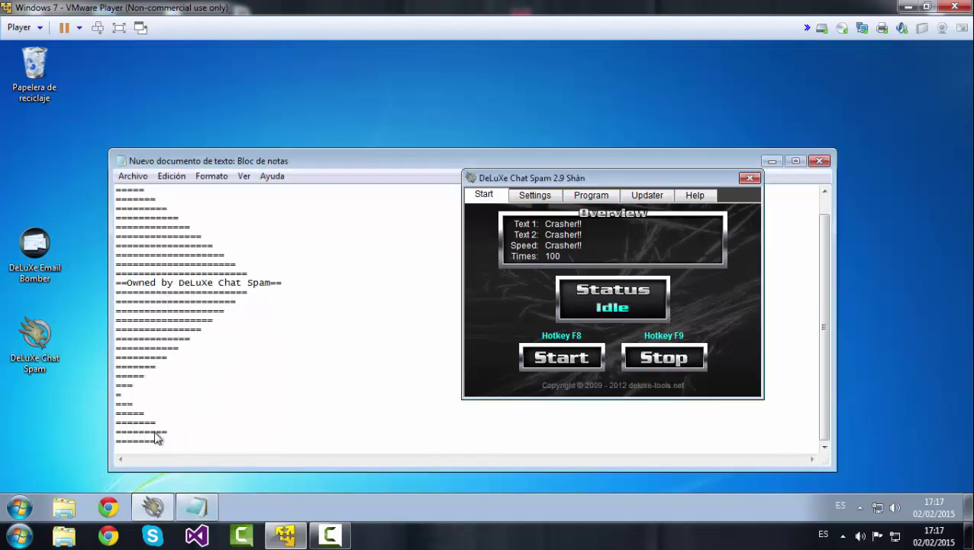
left_click_drag(189, 435, 143, 177)
key("Delete")
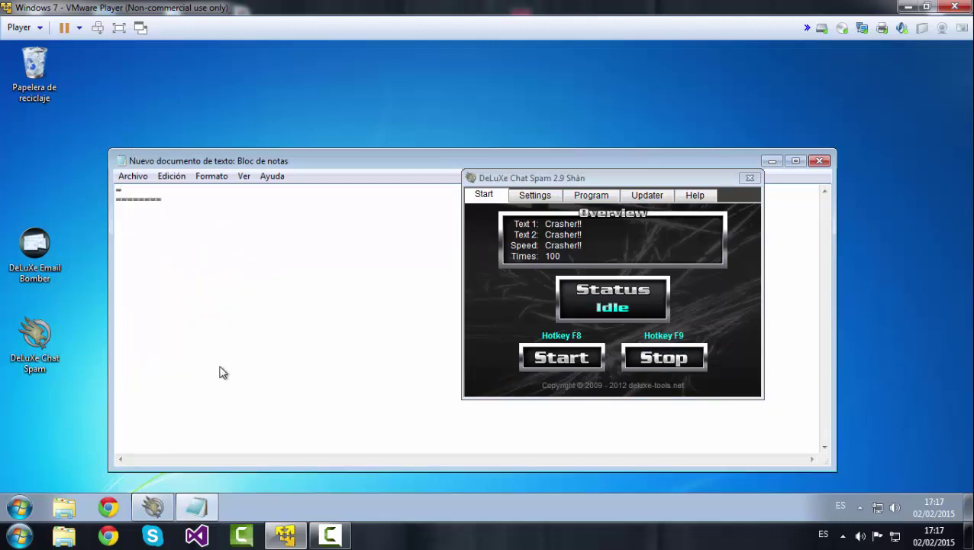
key("ctrl+a")
key("Delete")
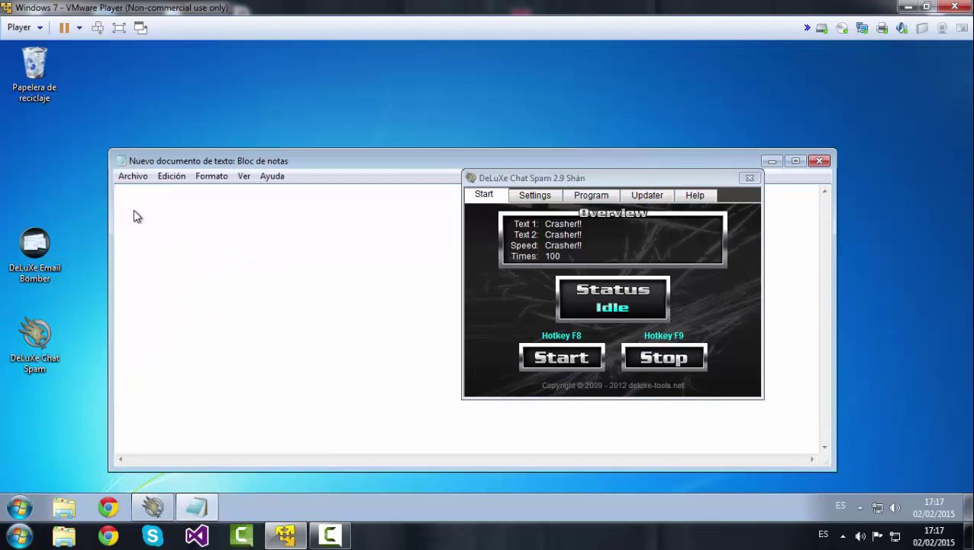
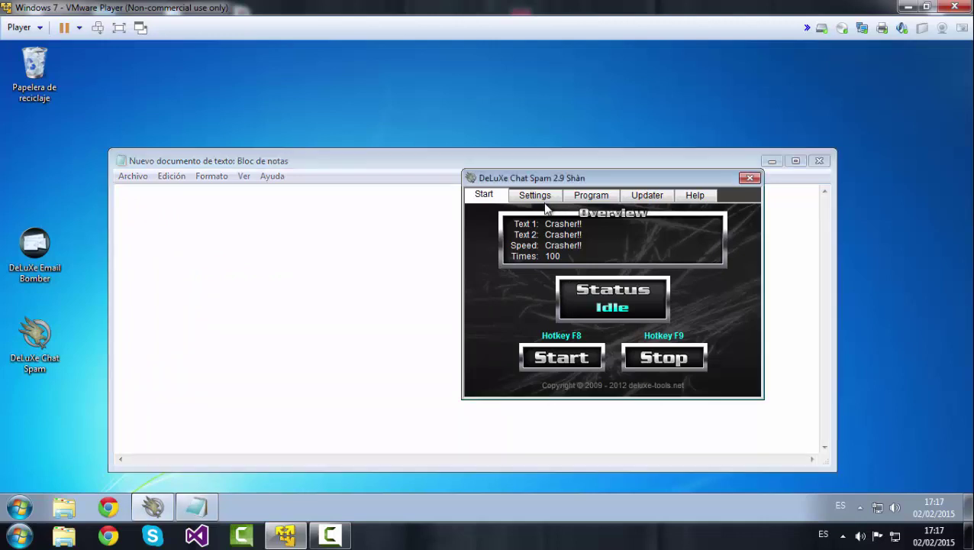
- Disable Crasher Mode and change the two messages to "Te lo peto to" and "jajajjajajaj"
left_click(537, 196)
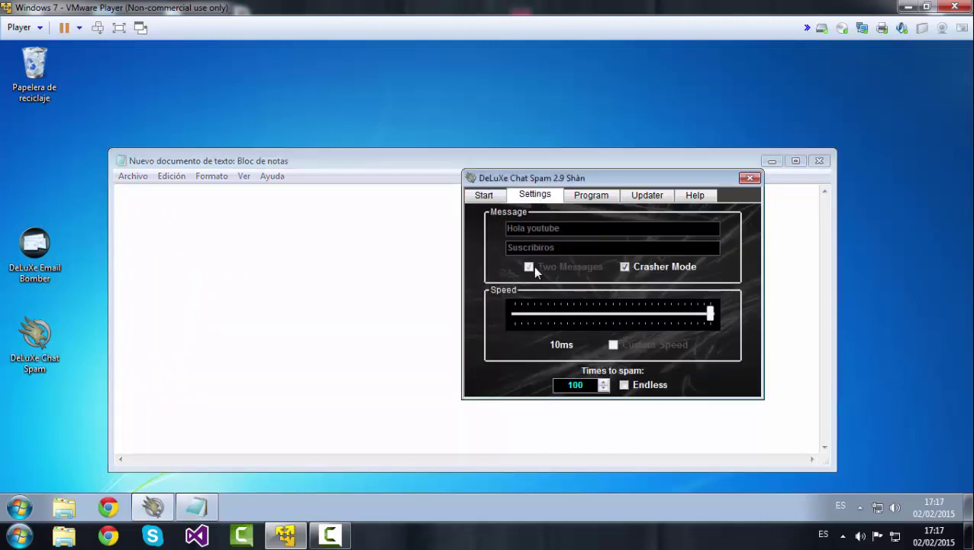
left_click(625, 267)
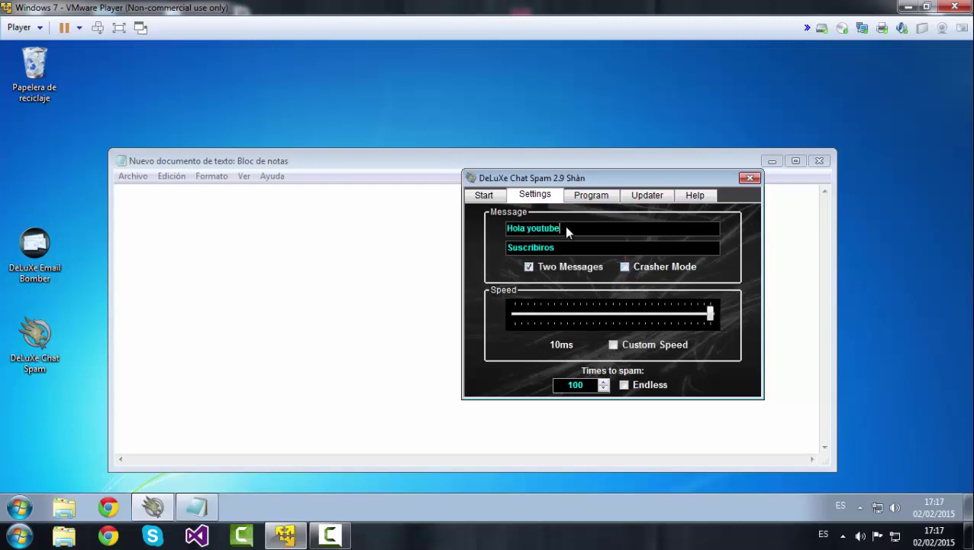
left_click_drag(506, 229, 560, 229)
type("Te lo peto to")
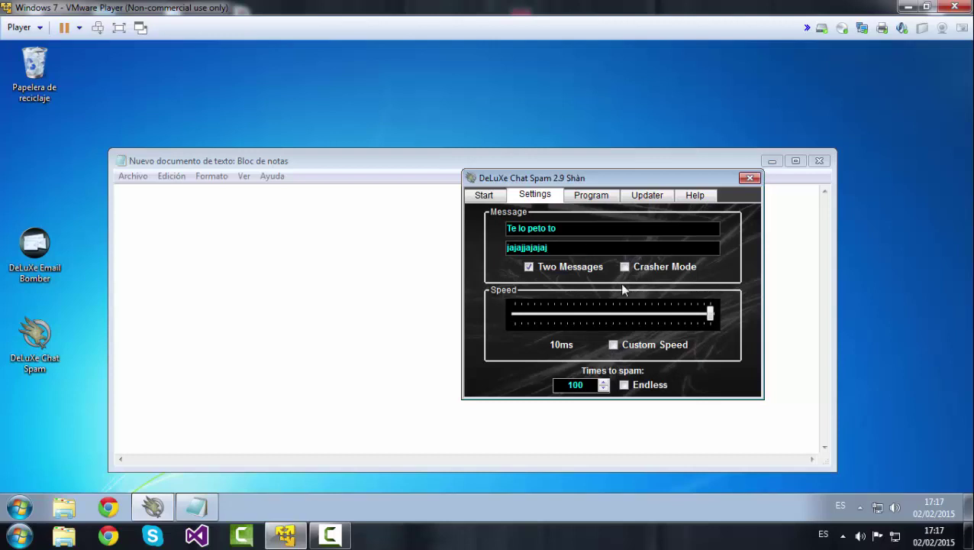
- Return to the overview, start the run with the new messages and focus the empty Notepad document
left_click(484, 196)
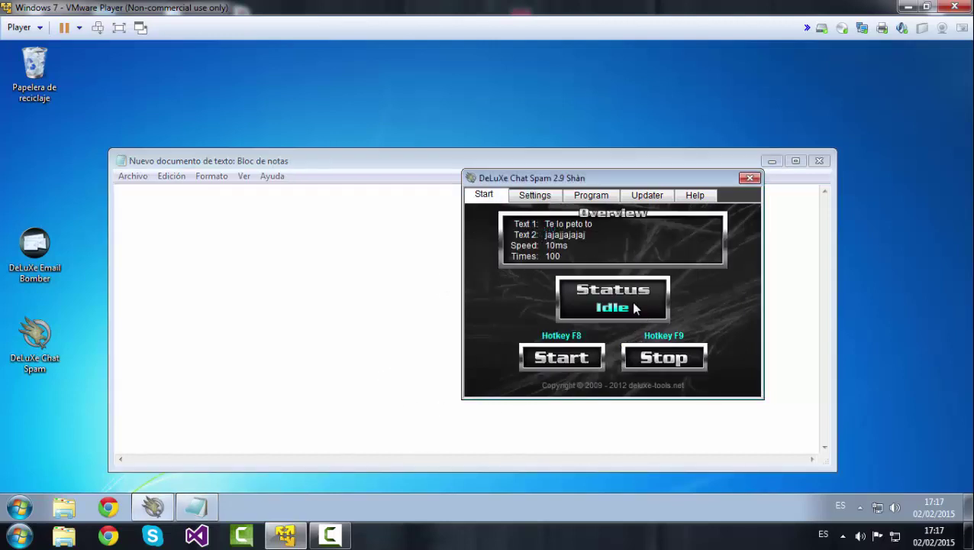
left_click(539, 357)
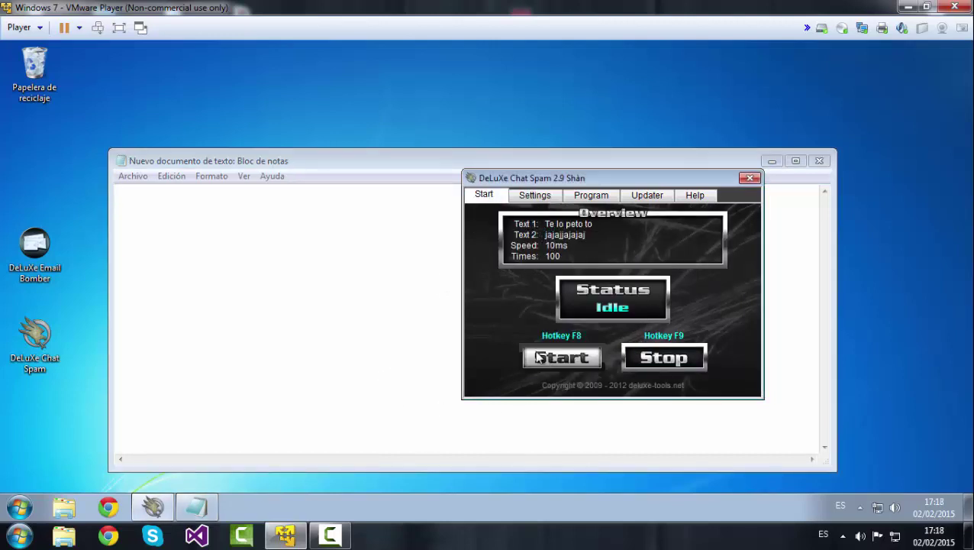
left_click(308, 304)
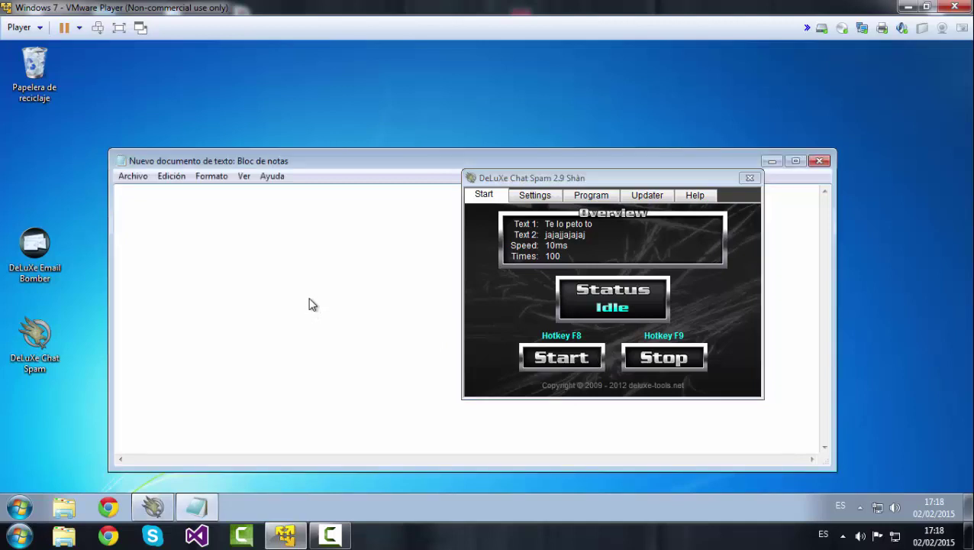